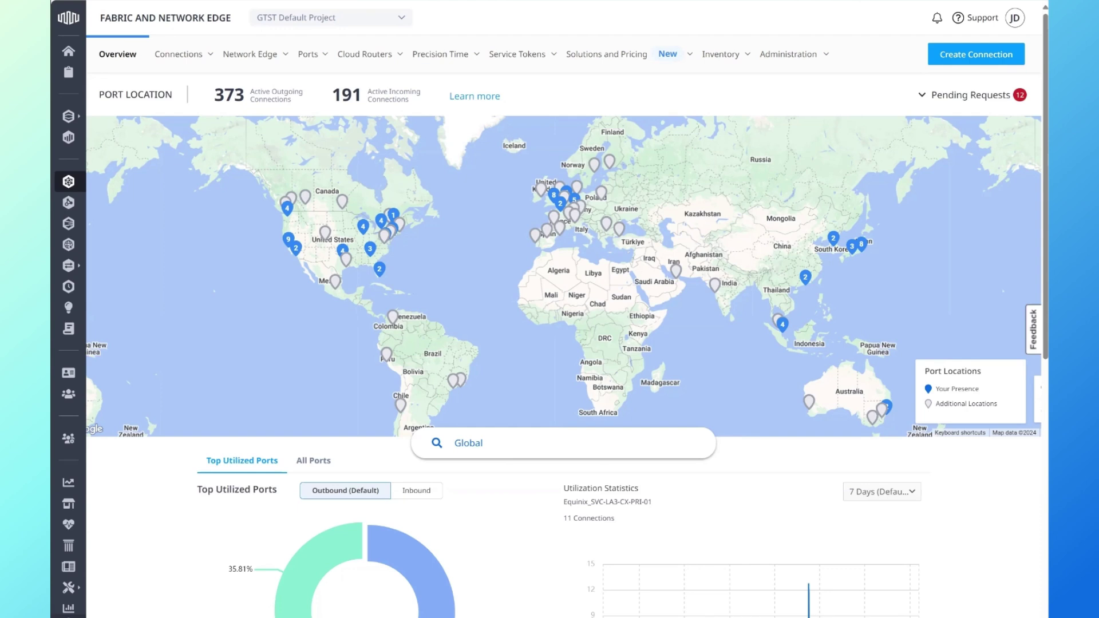
# Begin an Equinix Fabric port order from the Ports menu under the GTST Default Project
pyautogui.click(310, 55)
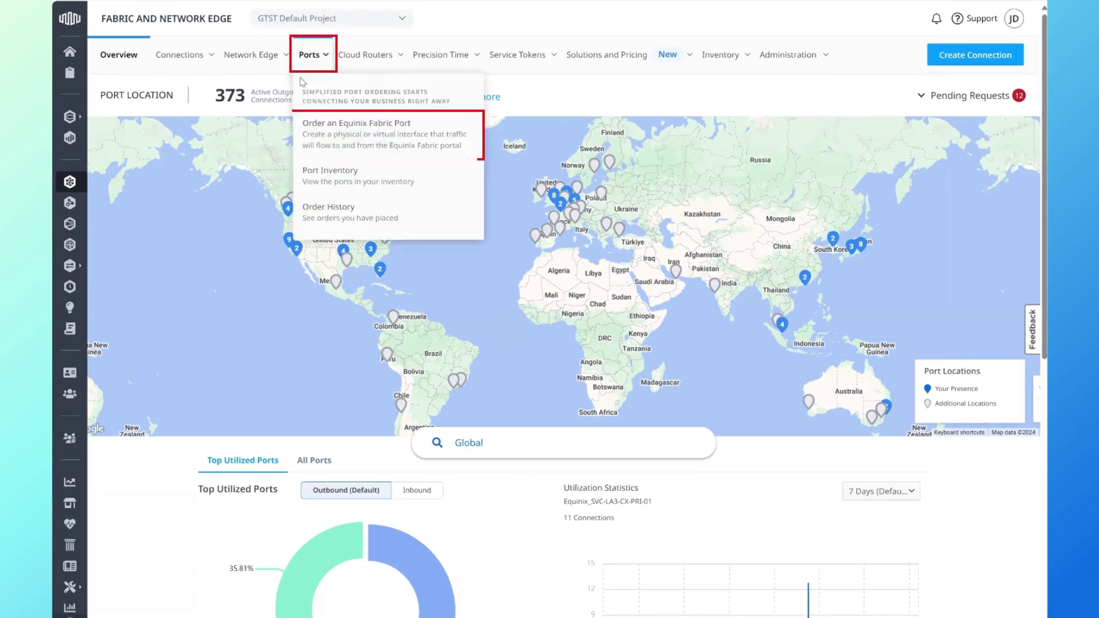
pyautogui.click(309, 137)
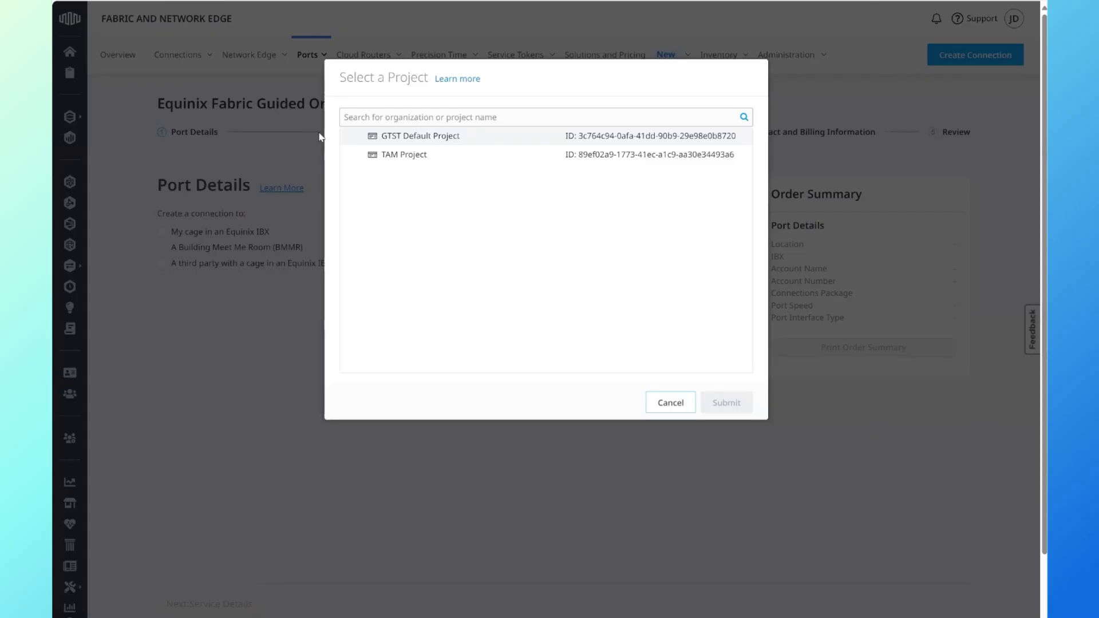
pyautogui.click(390, 137)
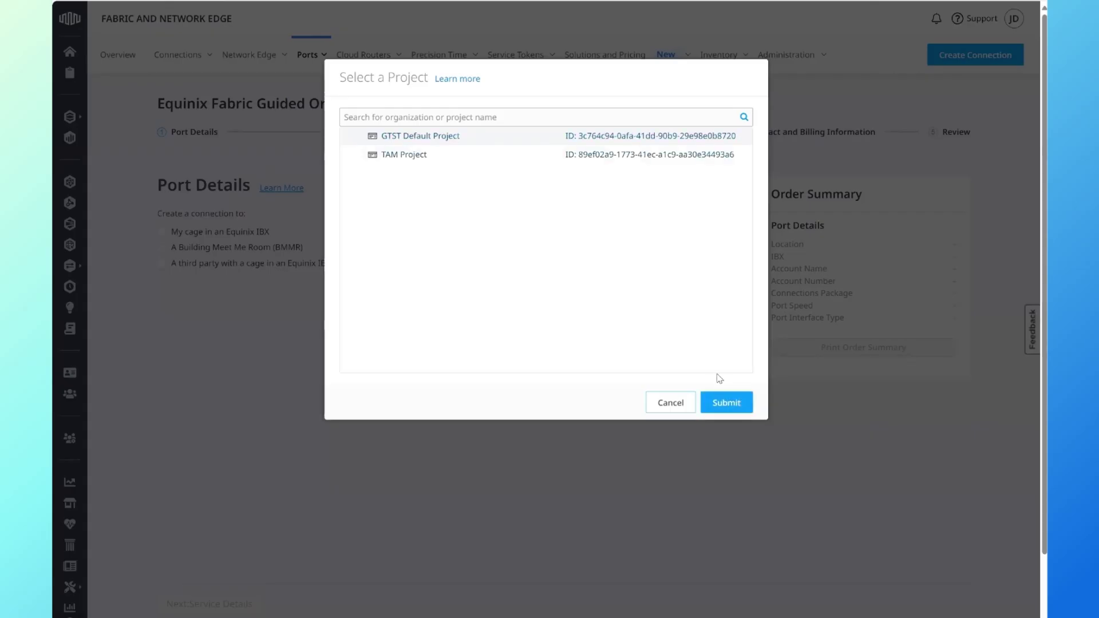
pyautogui.click(716, 397)
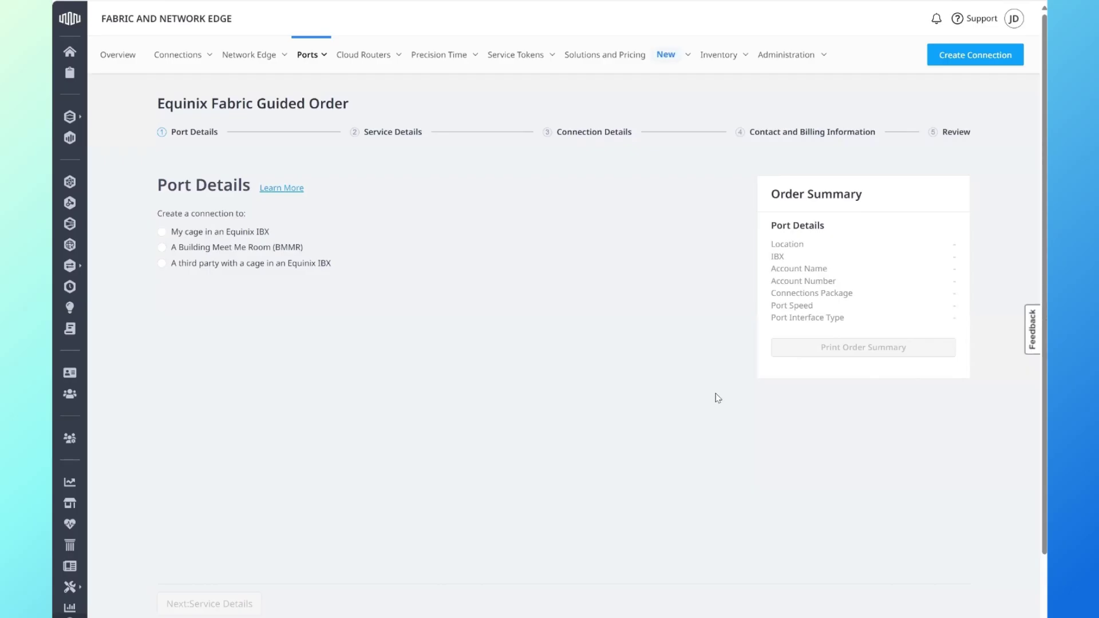
# Locate the port in my cage at Washington D.C., IBX DC6
pyautogui.click(206, 234)
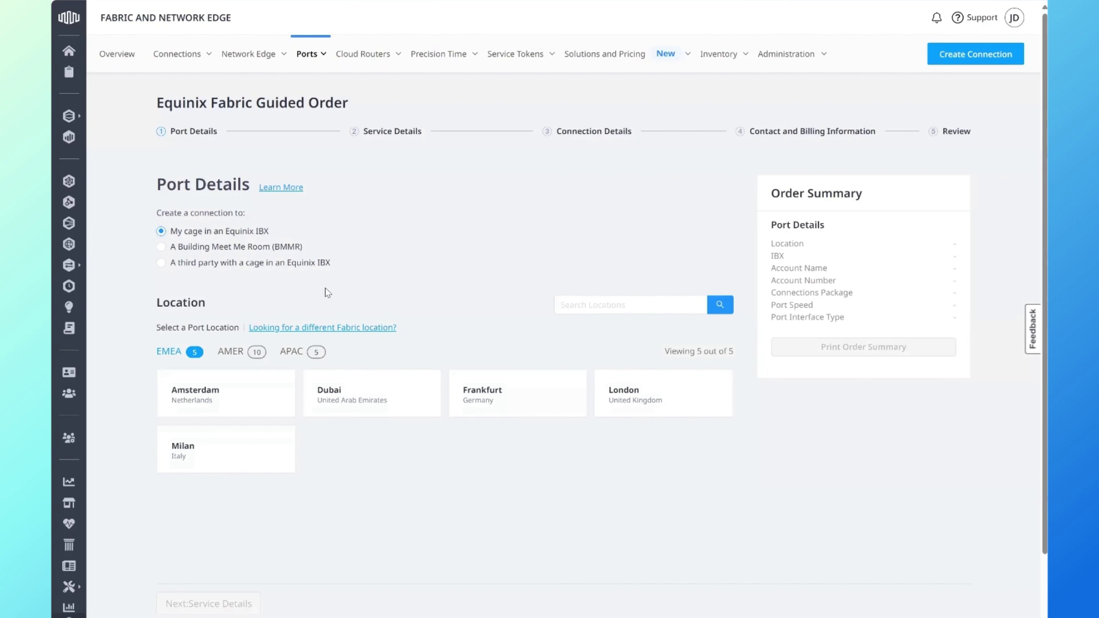
pyautogui.click(231, 357)
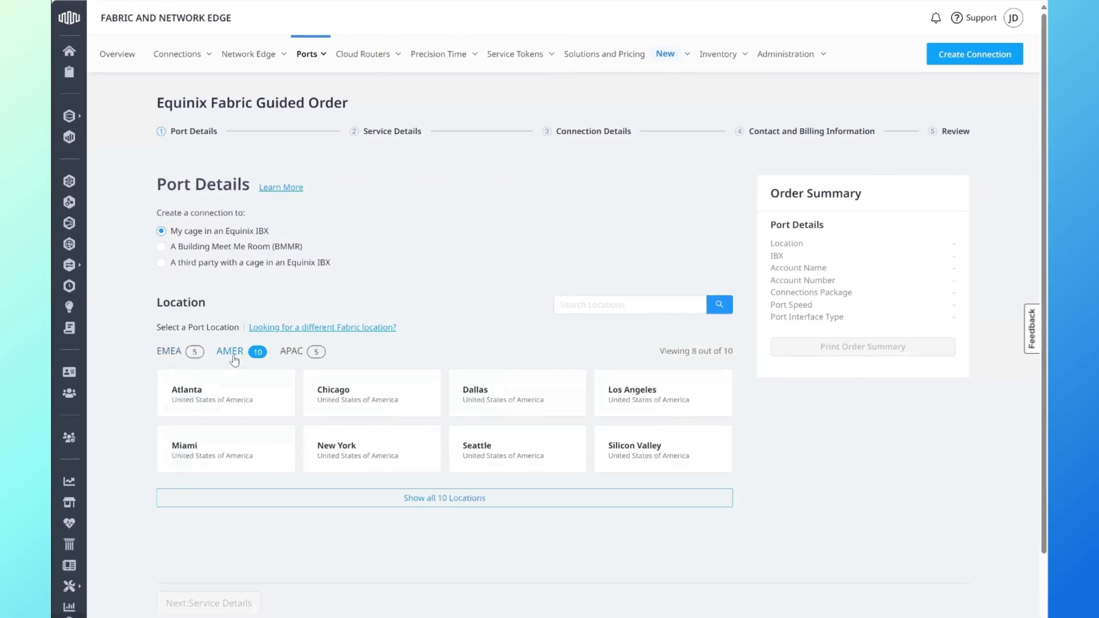
pyautogui.click(247, 496)
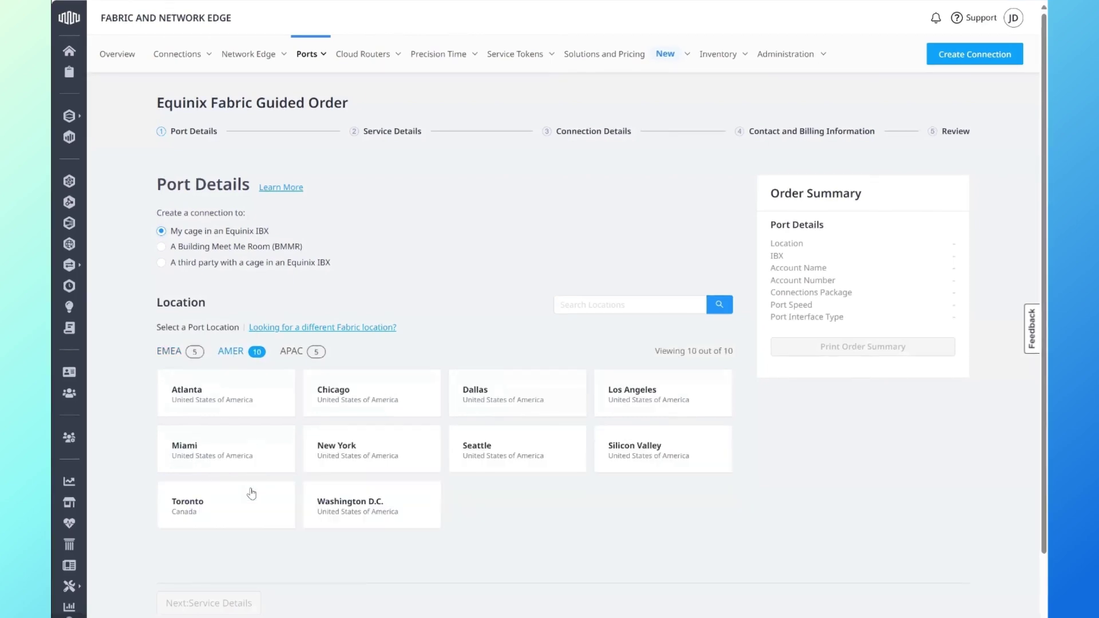
pyautogui.click(295, 356)
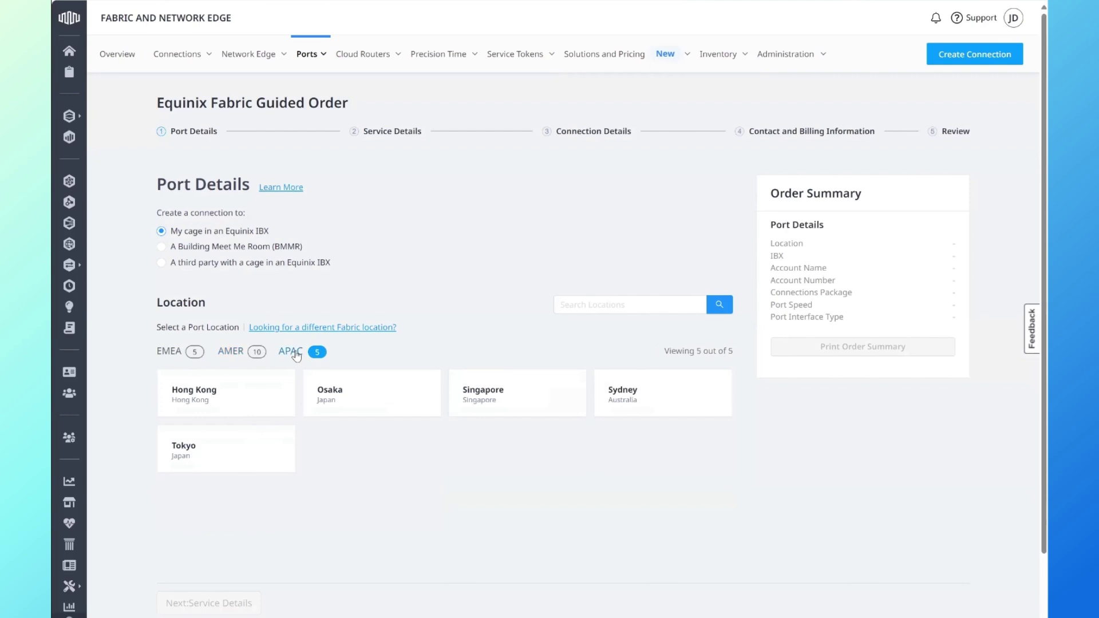
pyautogui.click(245, 355)
pyautogui.click(328, 508)
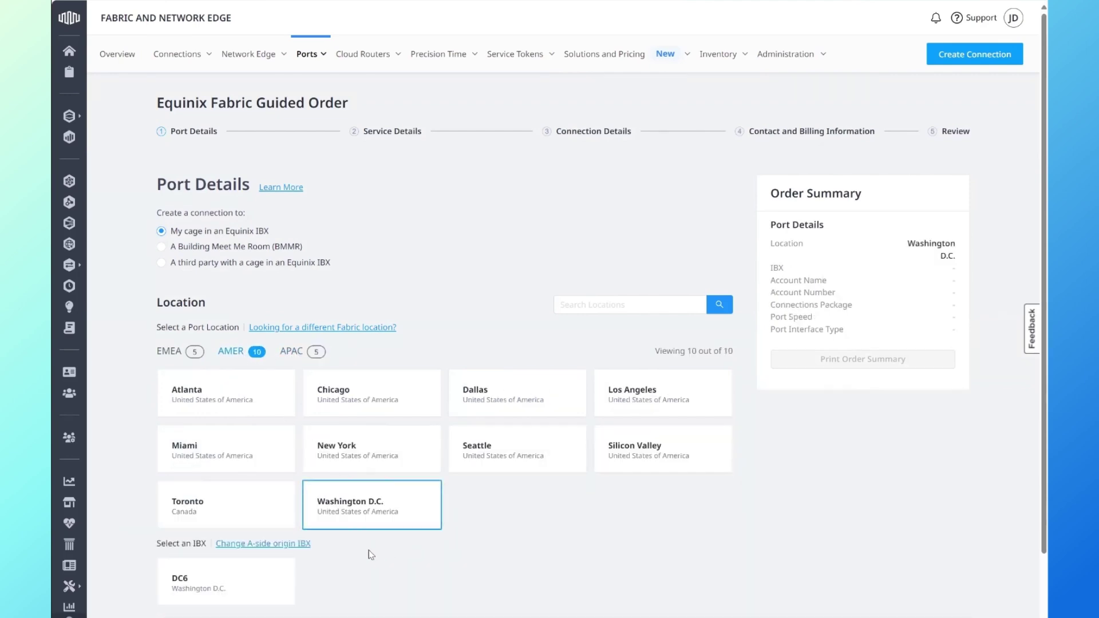
pyautogui.scroll(-2, 368, 551)
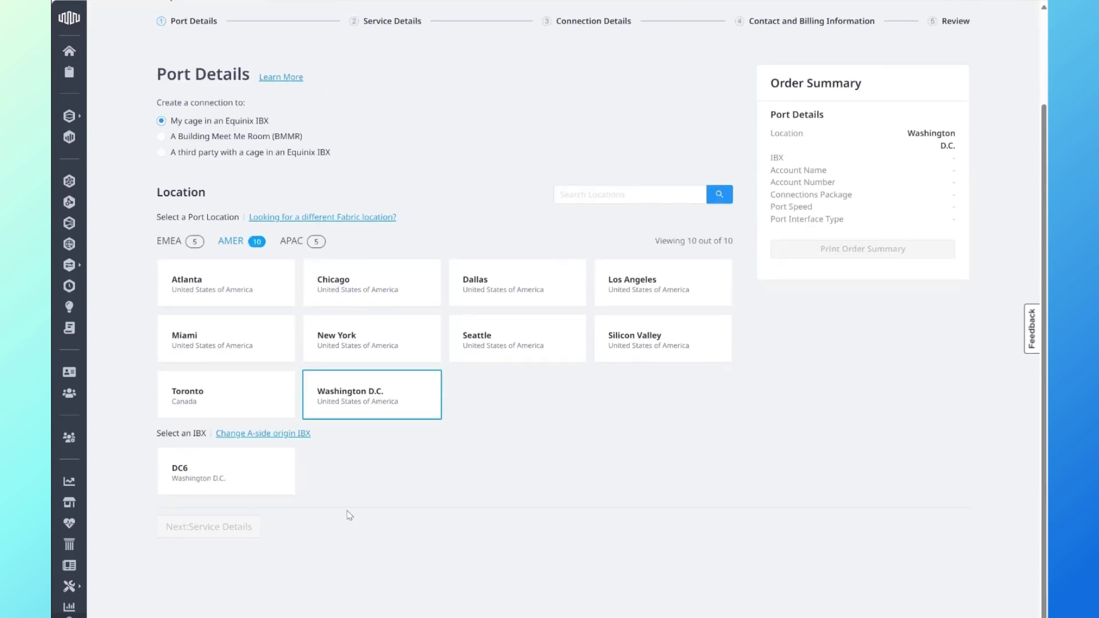
pyautogui.click(263, 466)
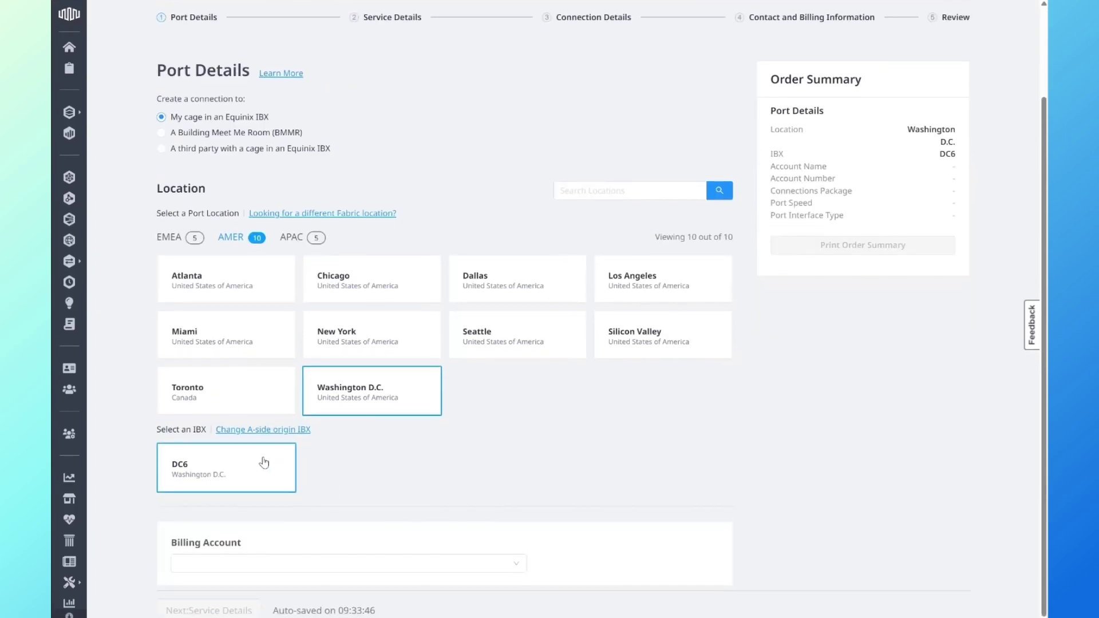
pyautogui.scroll(-1, 258, 515)
# Choose the billing account and make the port Non-Shared
pyautogui.click(257, 527)
pyautogui.click(256, 553)
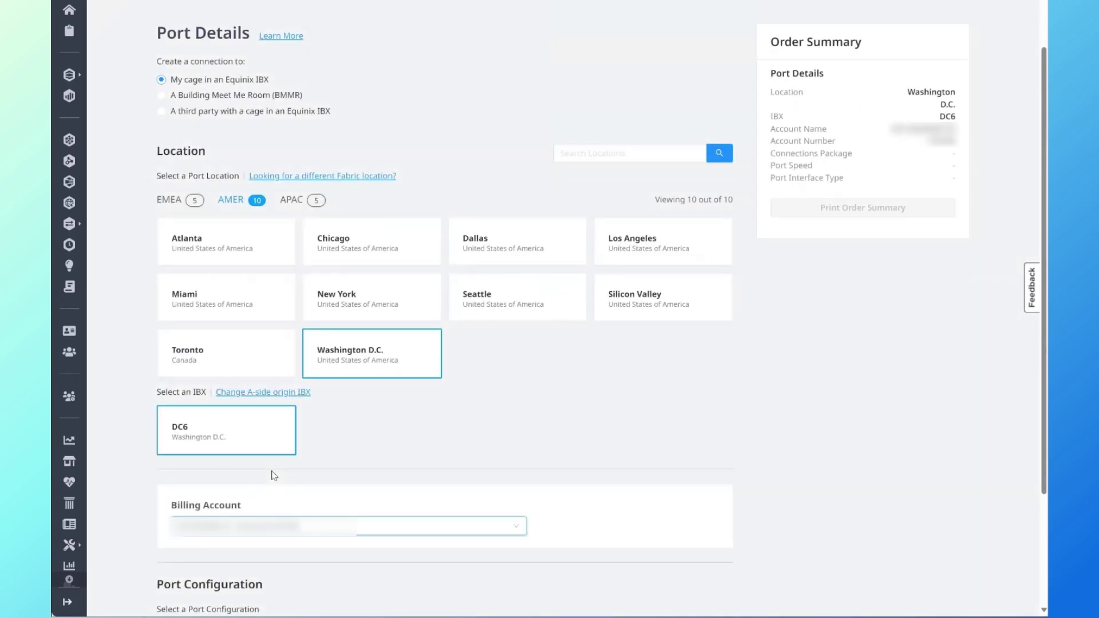
pyautogui.scroll(-4, 272, 475)
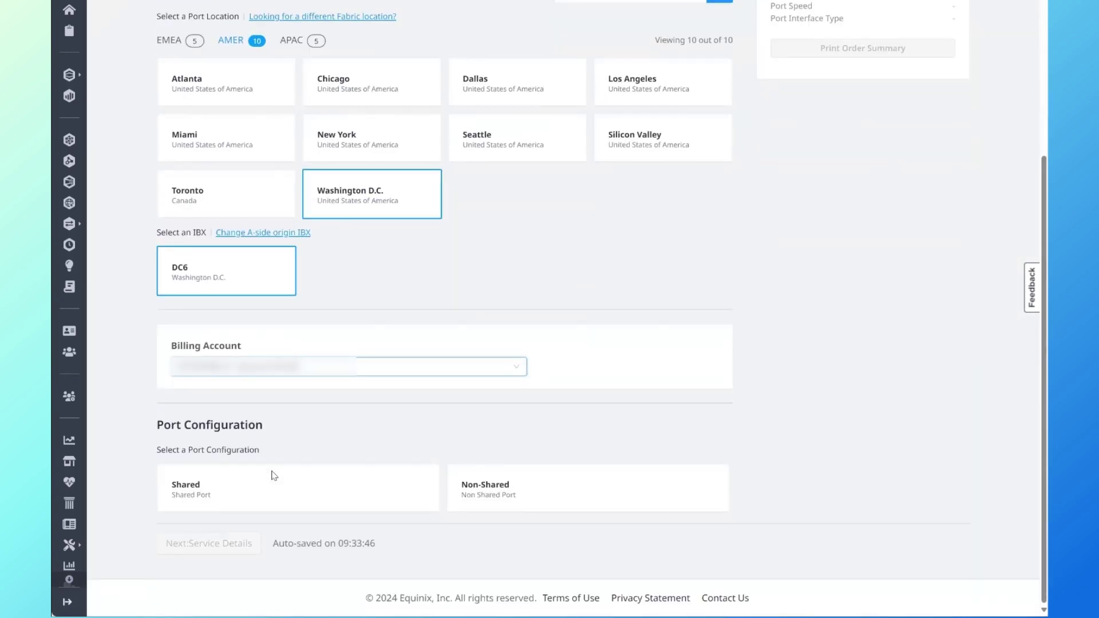
pyautogui.click(453, 482)
pyautogui.scroll(-2, 417, 481)
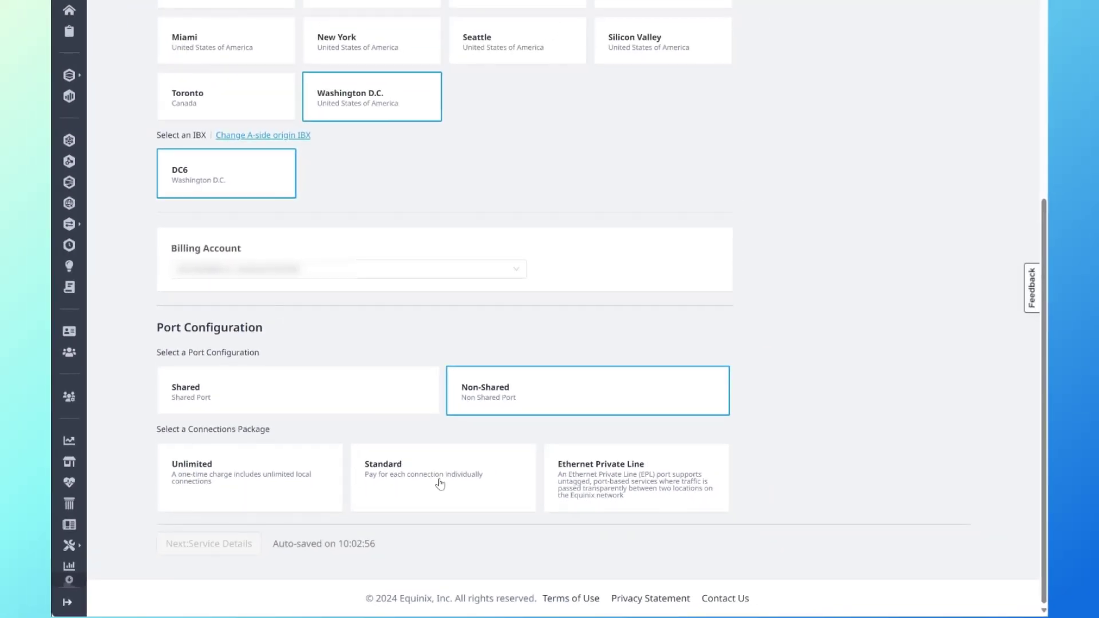
# Choose the Standard package, 10 Gbps speed and 10G SMF interface, then go to Service Details
pyautogui.click(439, 483)
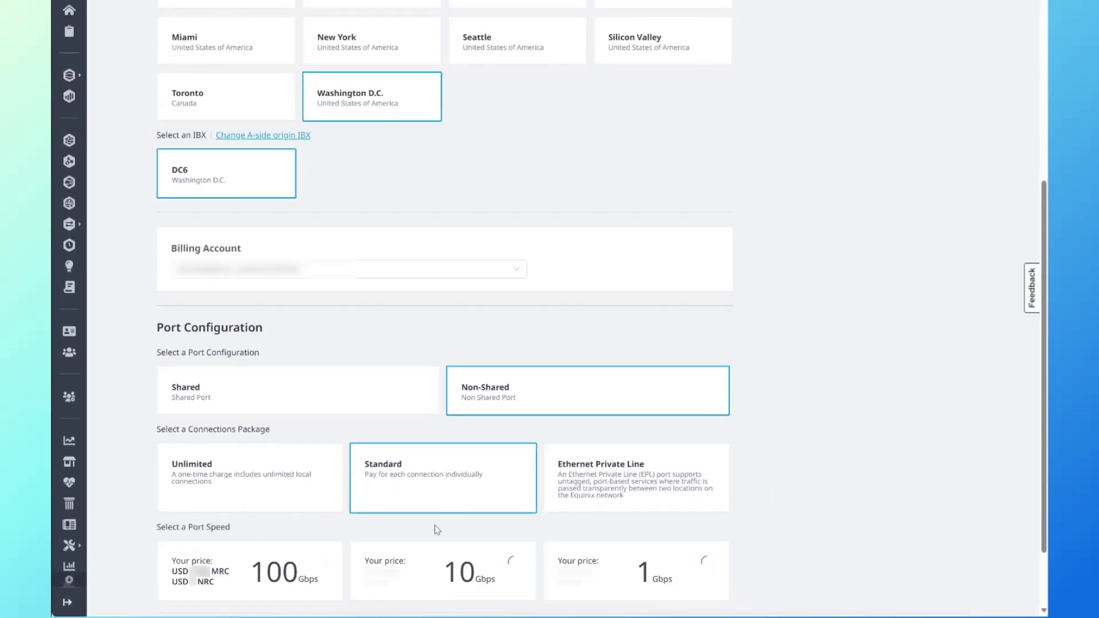
pyautogui.scroll(-1, 435, 530)
pyautogui.click(483, 494)
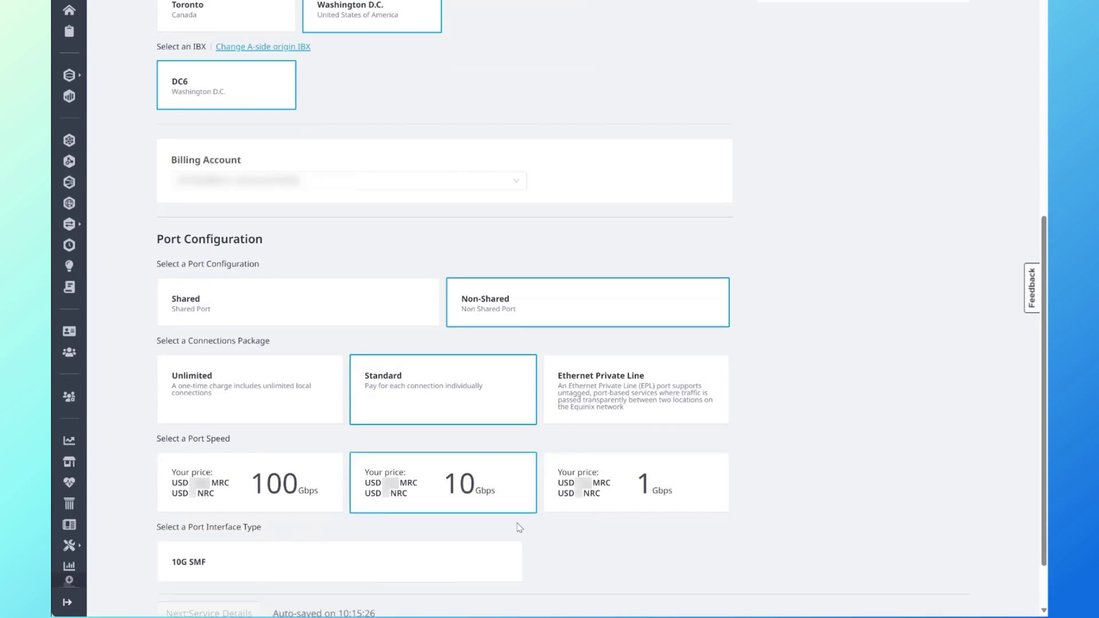
pyautogui.click(264, 569)
pyautogui.scroll(-1, 263, 562)
pyautogui.click(221, 544)
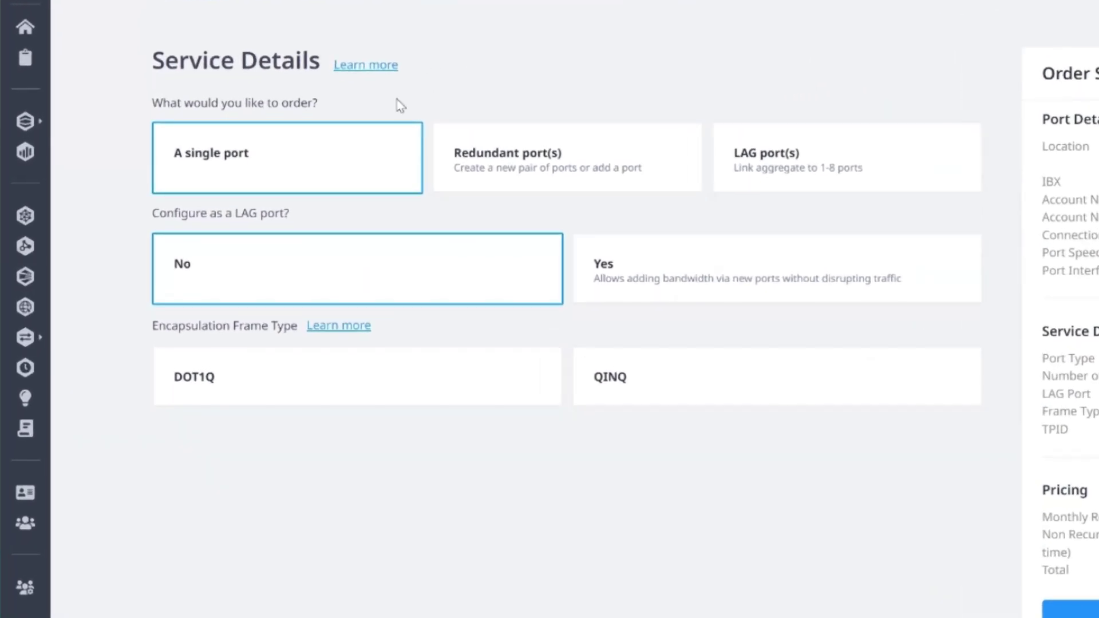
# Review the redundant-port pairing options, then settle on a single port
pyautogui.click(548, 157)
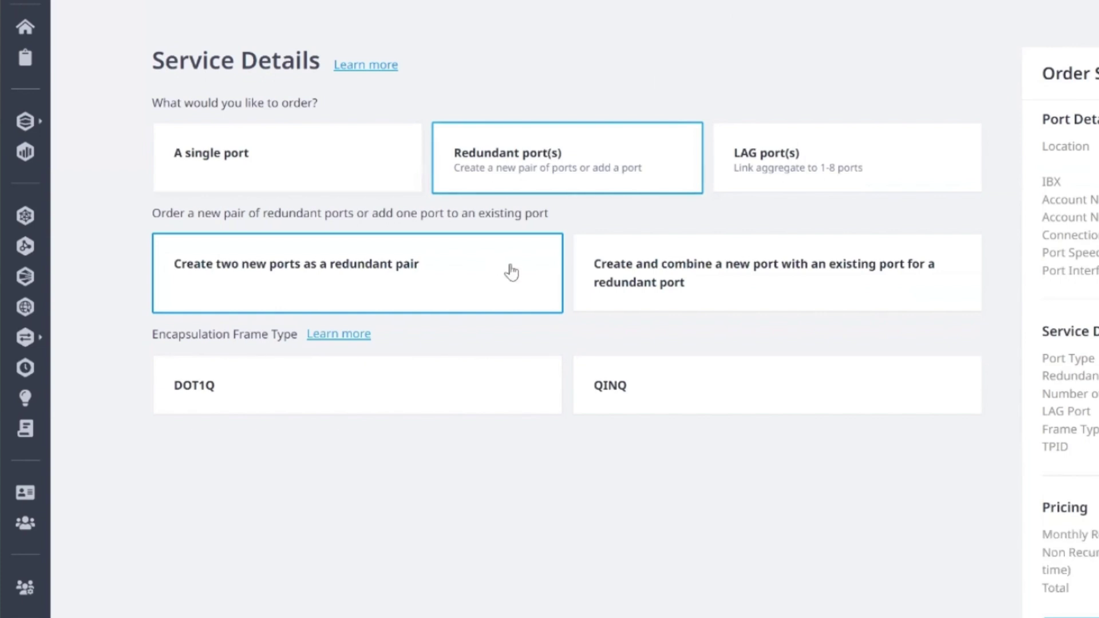
pyautogui.click(688, 274)
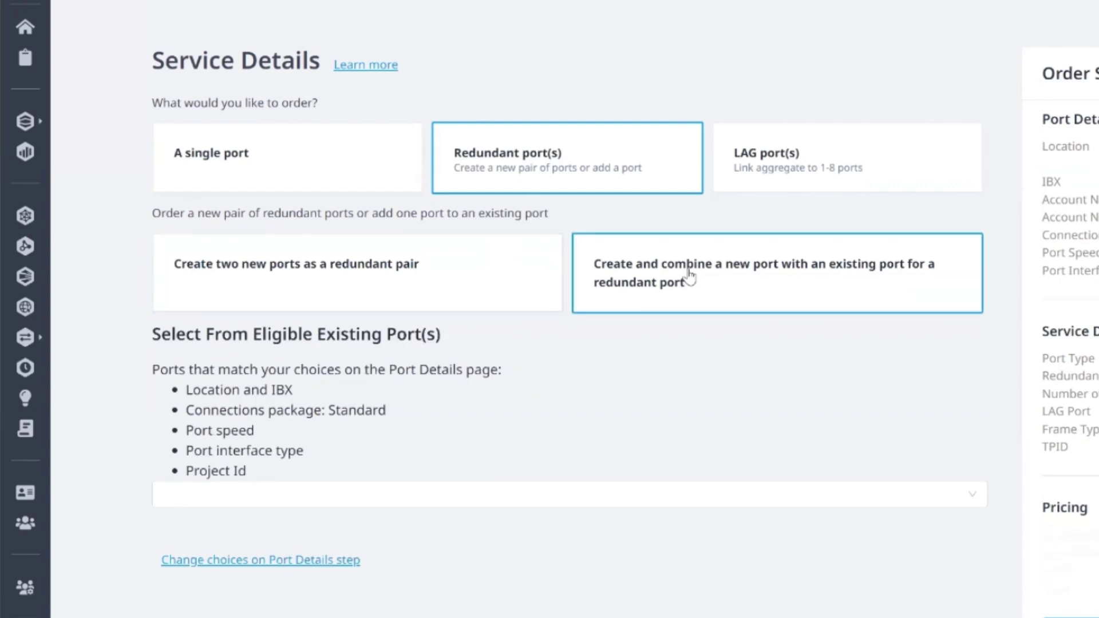
pyautogui.click(591, 491)
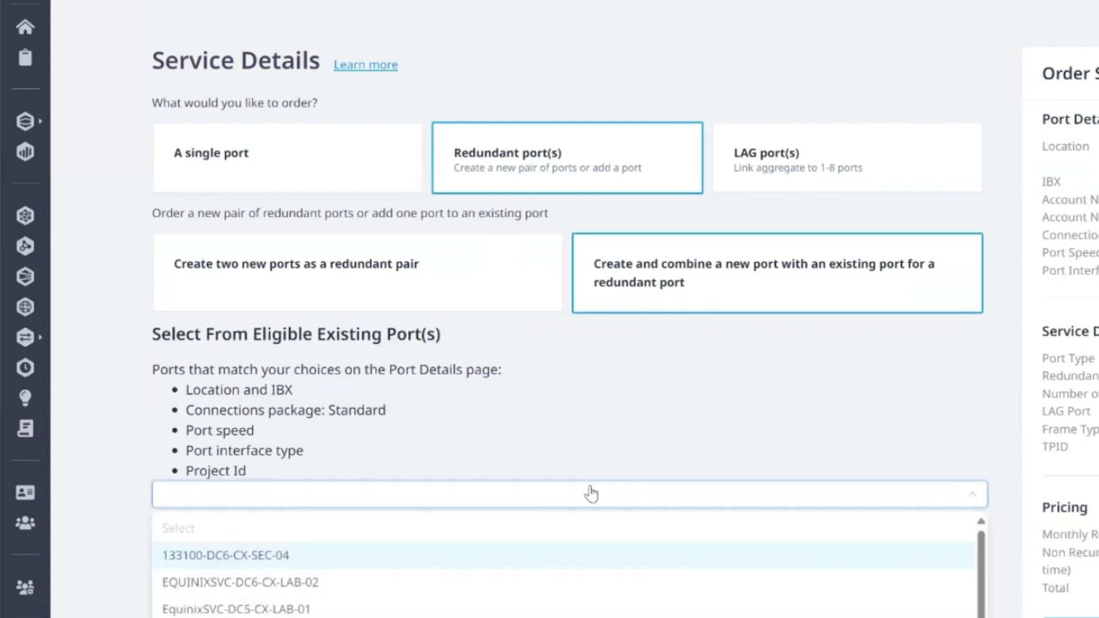
pyautogui.click(606, 430)
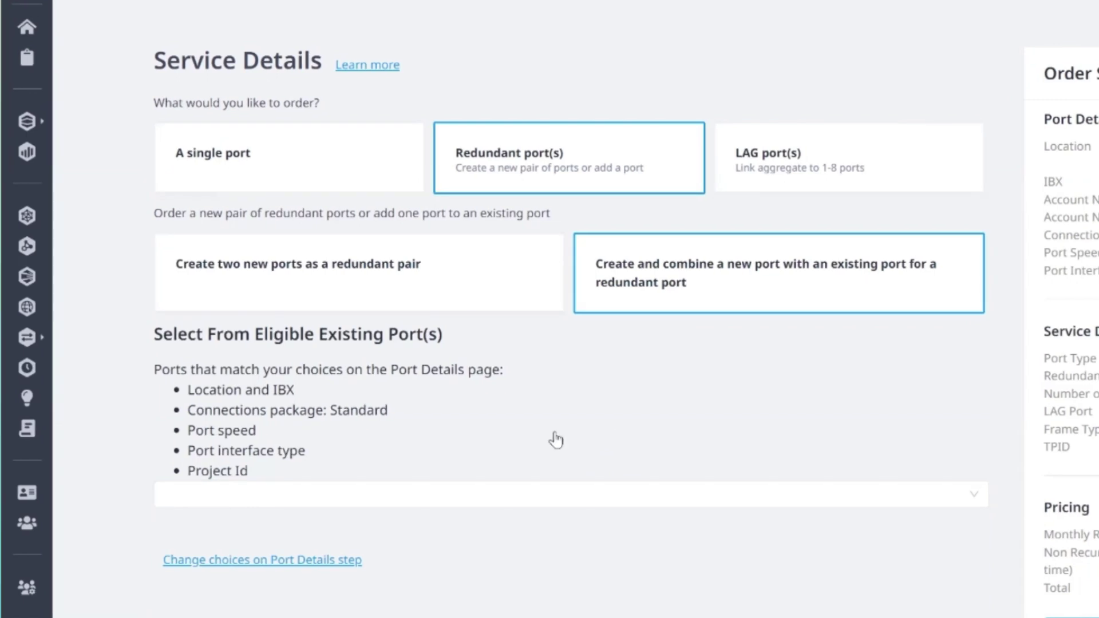
pyautogui.click(398, 164)
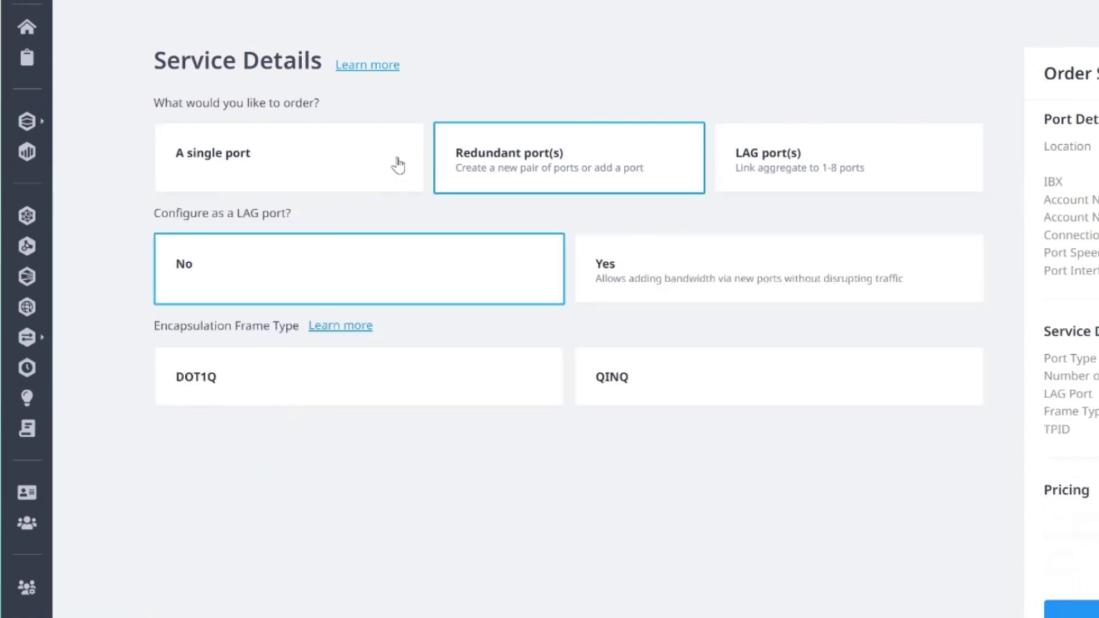
# Keep LAG off and use DOT1Q encapsulation with TPID 0x8100
pyautogui.click(756, 159)
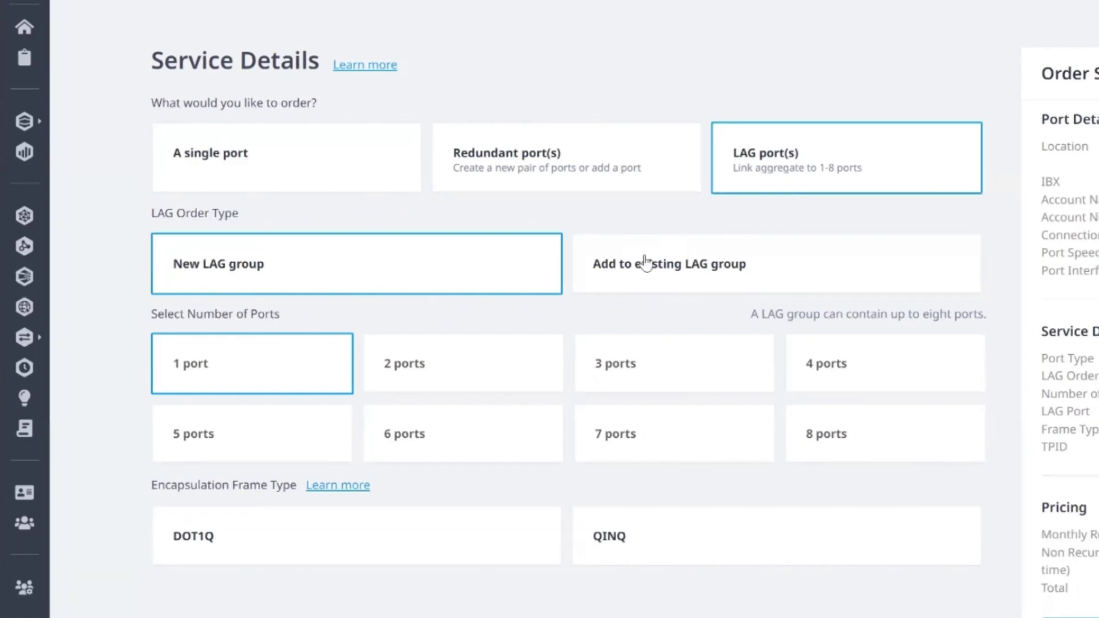
pyautogui.click(263, 147)
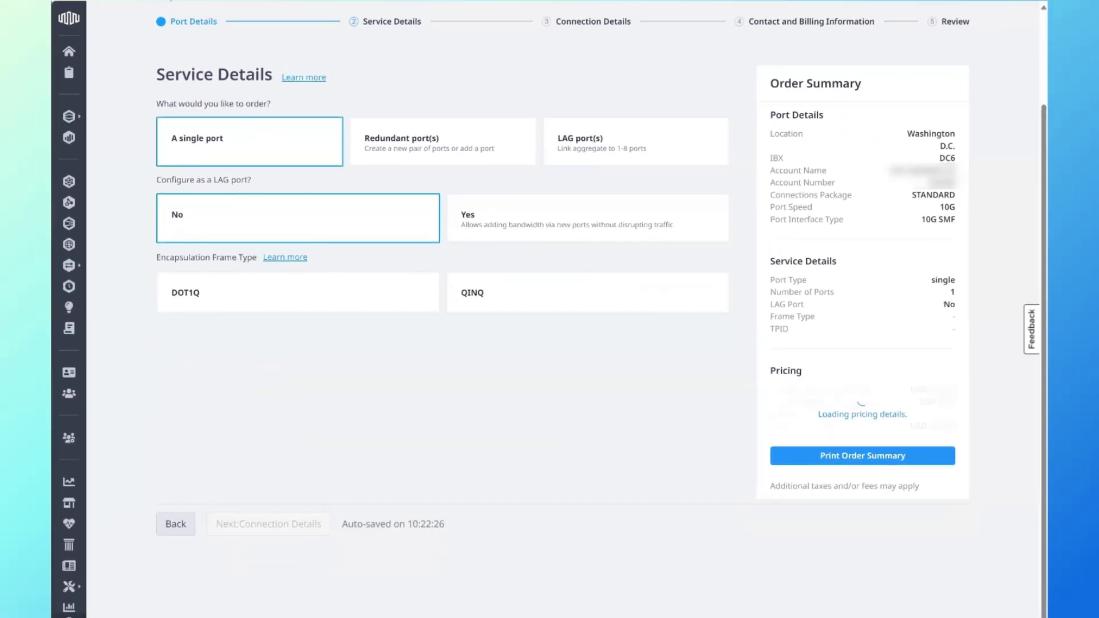
pyautogui.click(215, 299)
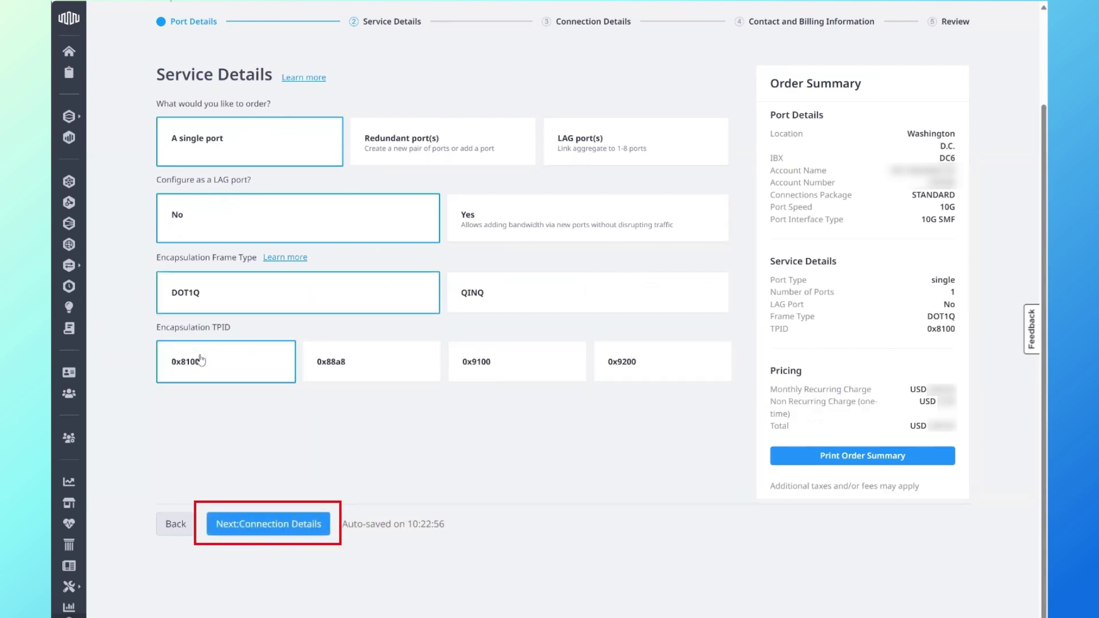
# In Connection Details, select the cage, cabinet 0000 and a patch panel
pyautogui.click(219, 528)
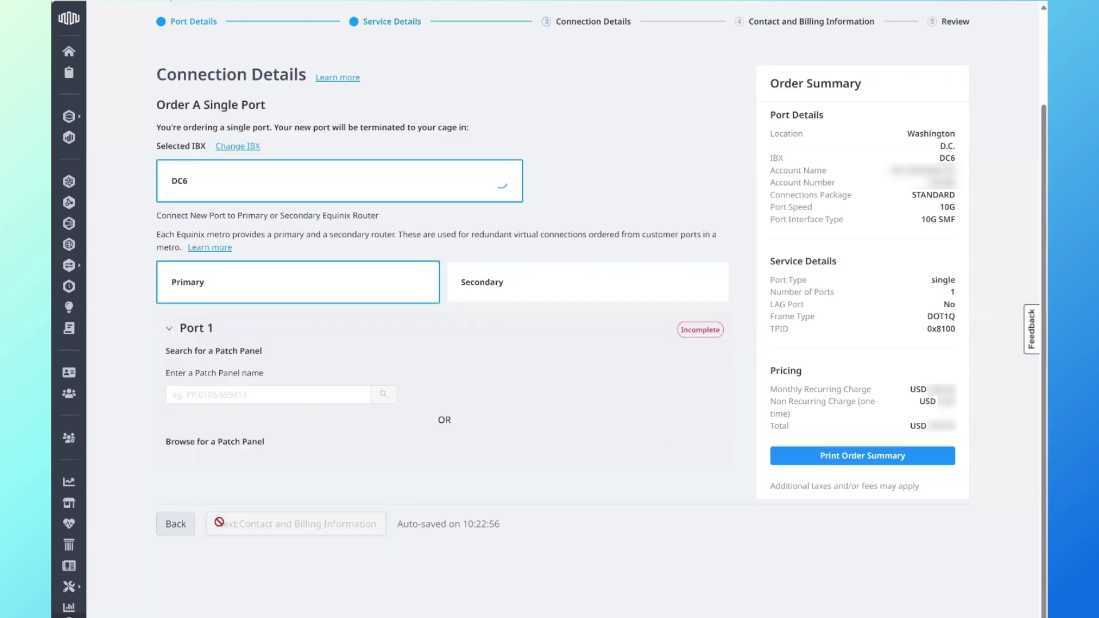
pyautogui.scroll(-3, 292, 558)
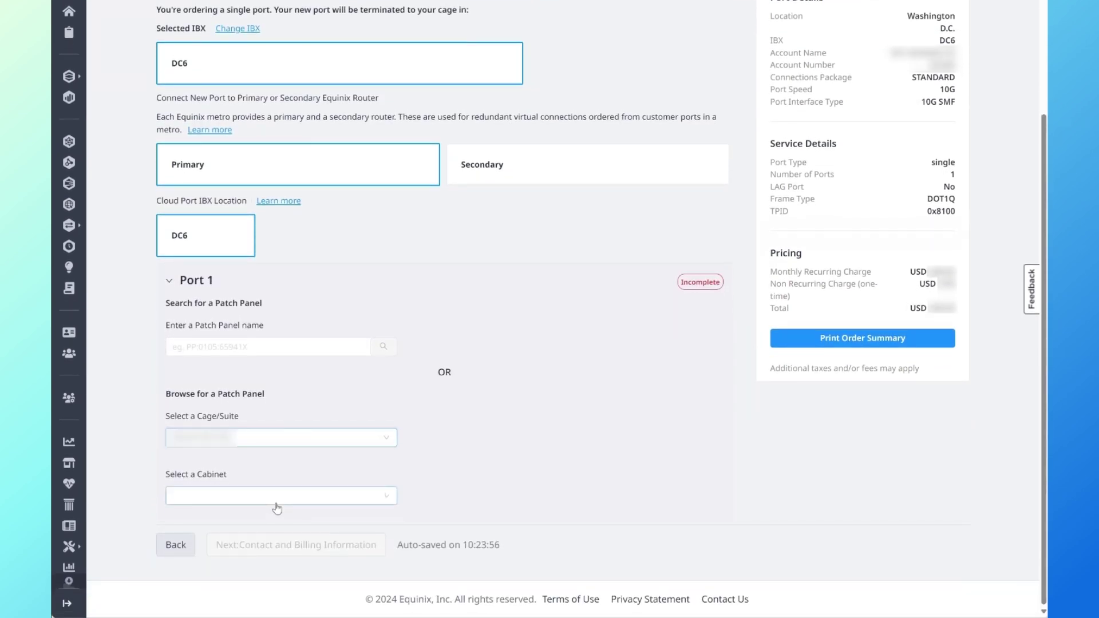
pyautogui.click(275, 497)
pyautogui.click(218, 346)
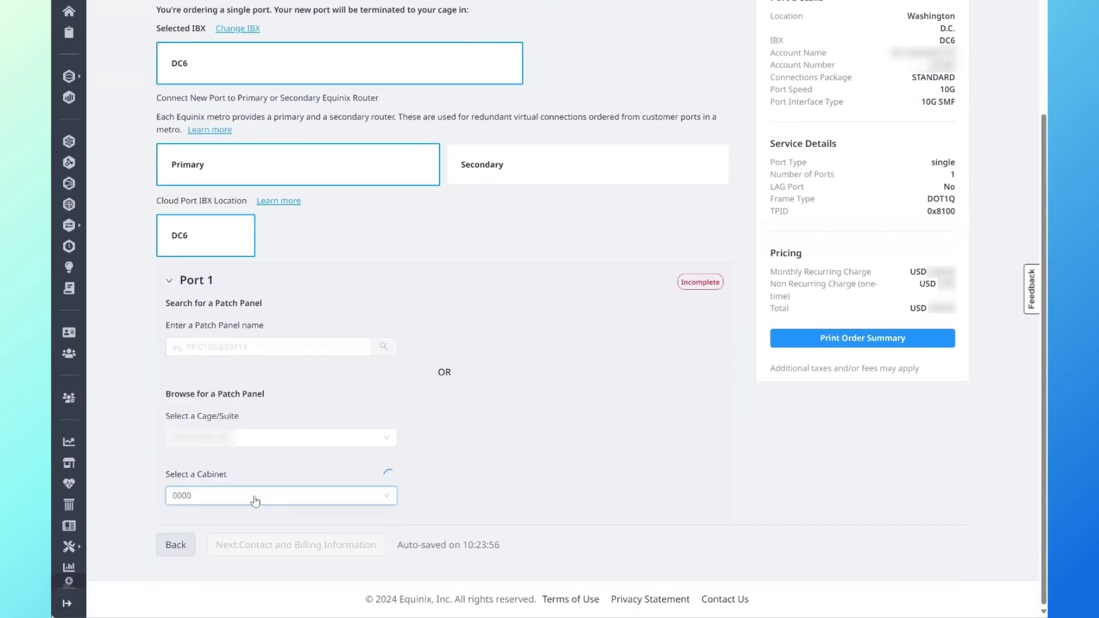
pyautogui.click(249, 555)
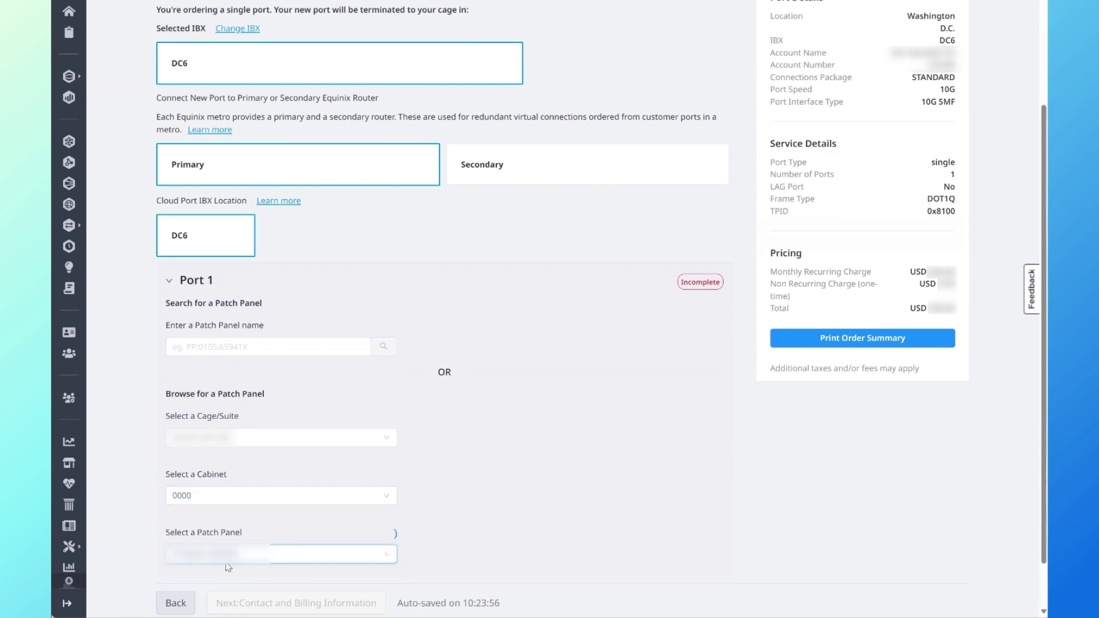
pyautogui.scroll(-3, 221, 518)
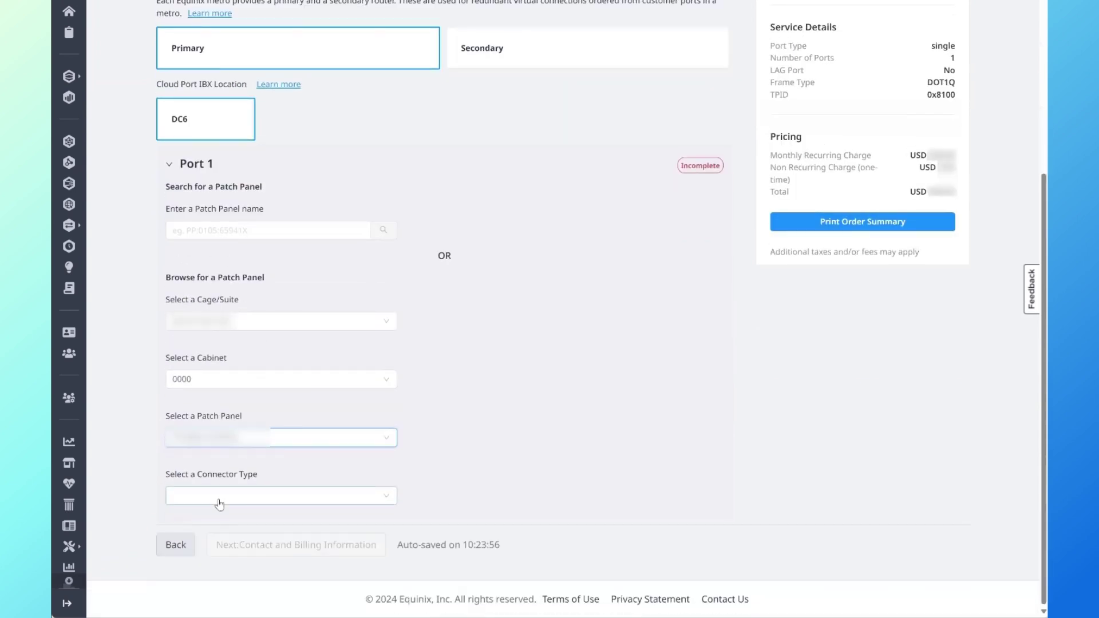
# Try an SC connector with Port A 16 and Port B 17
pyautogui.click(219, 498)
pyautogui.click(212, 521)
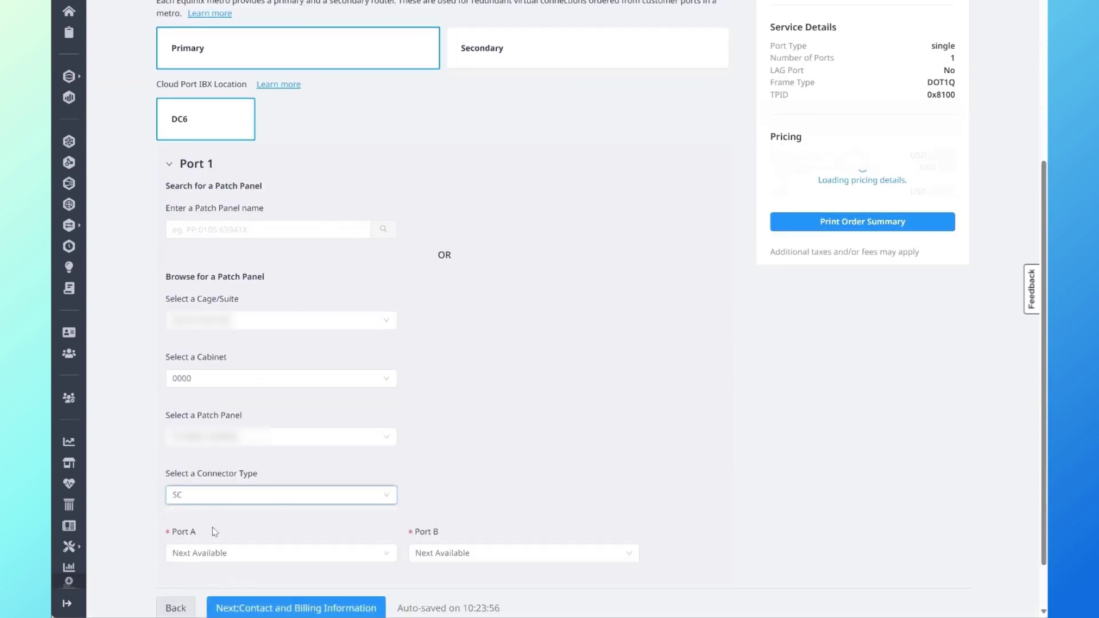
pyautogui.click(215, 557)
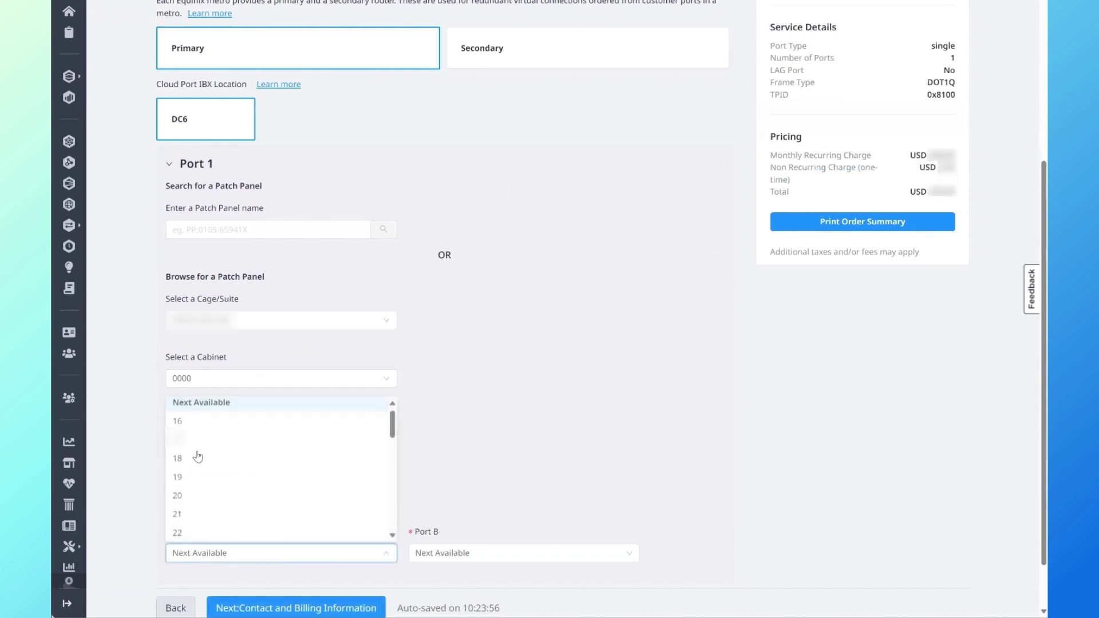
pyautogui.click(192, 423)
pyautogui.click(442, 556)
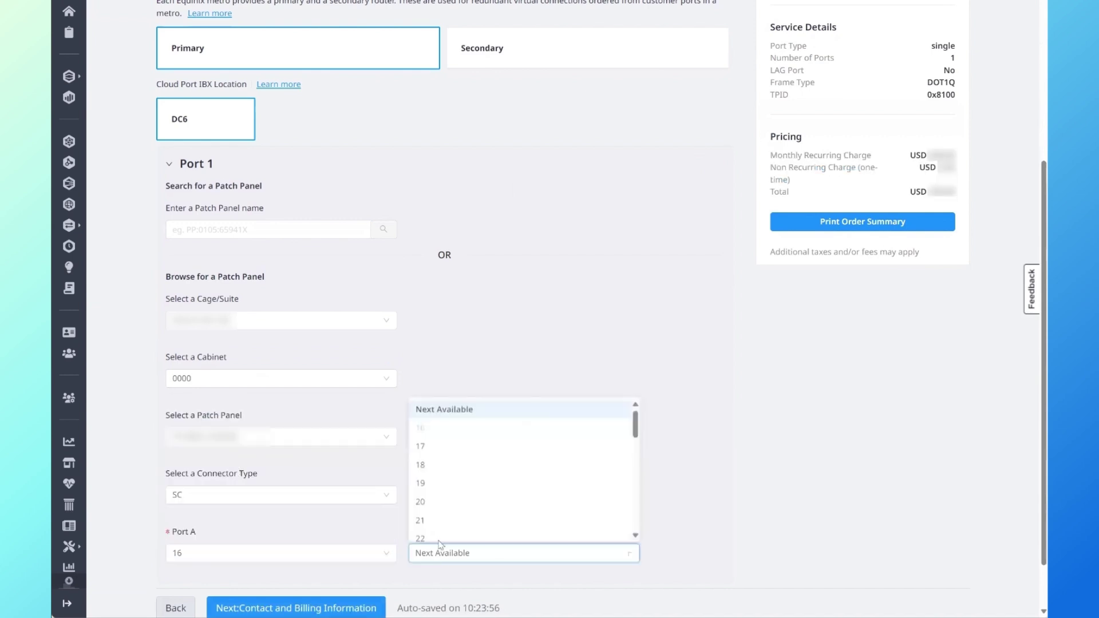
pyautogui.click(431, 446)
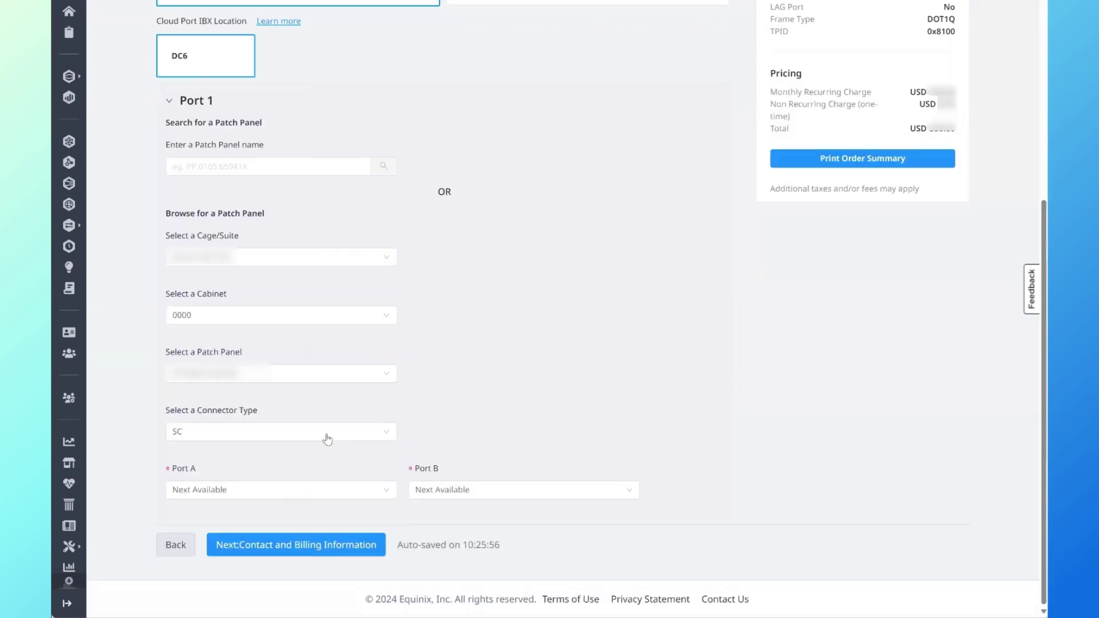
# Switch the connector to LC with Port A 16 and continue to Contact and Billing
pyautogui.click(327, 438)
pyautogui.click(269, 496)
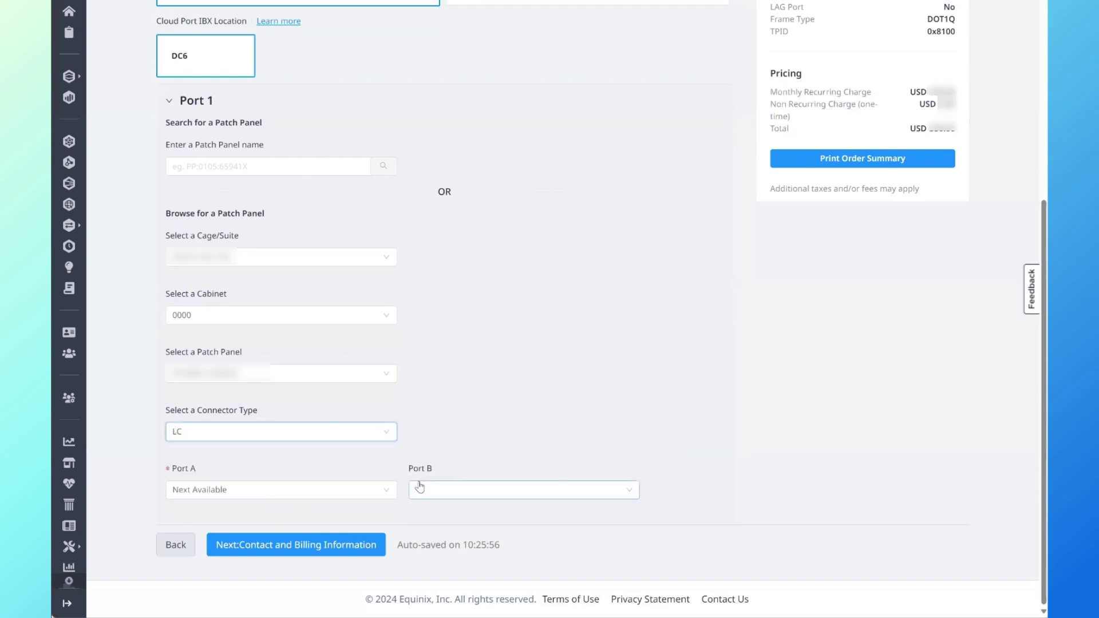
pyautogui.click(360, 489)
pyautogui.click(217, 358)
pyautogui.click(253, 463)
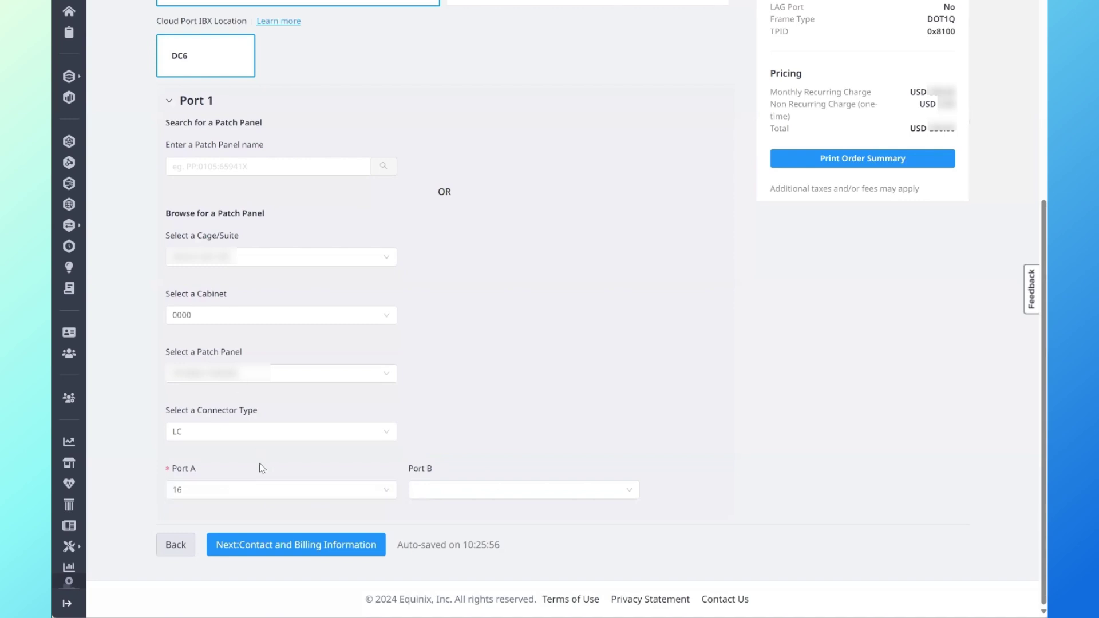
pyautogui.click(254, 542)
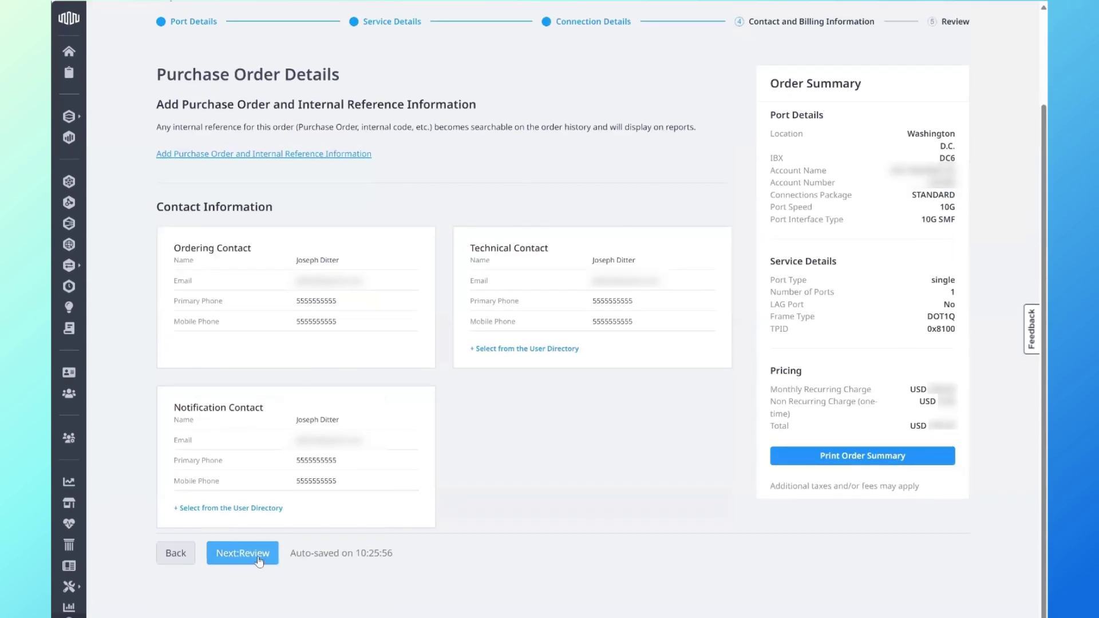
# On the Review step, agree to pricing, accept the order terms and submit the order
pyautogui.click(258, 556)
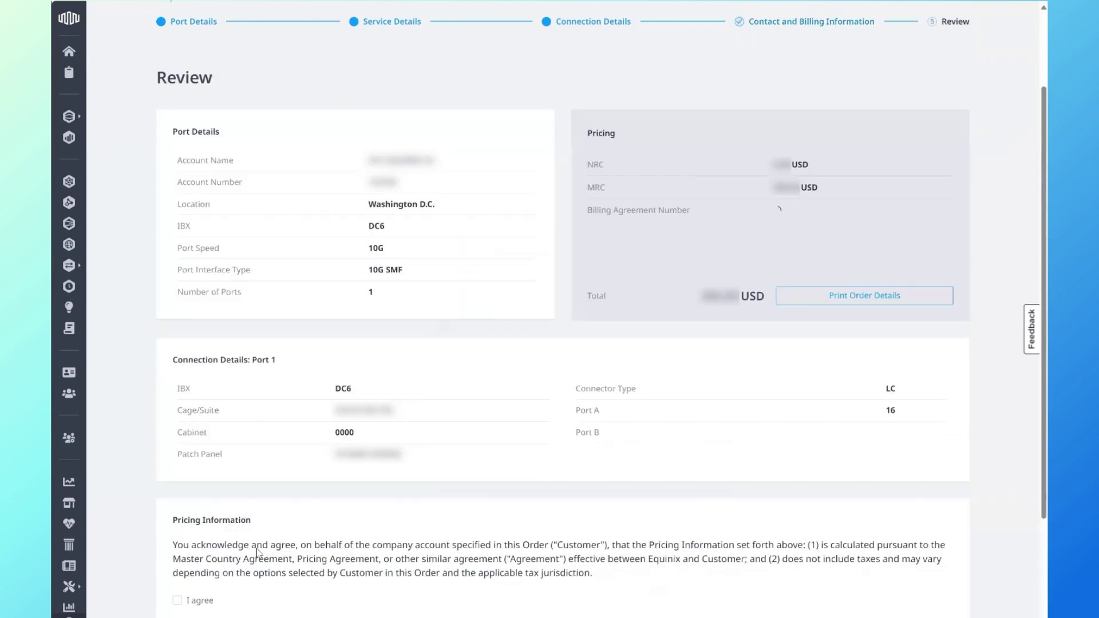
pyautogui.scroll(-4, 181, 429)
pyautogui.click(176, 425)
pyautogui.click(210, 544)
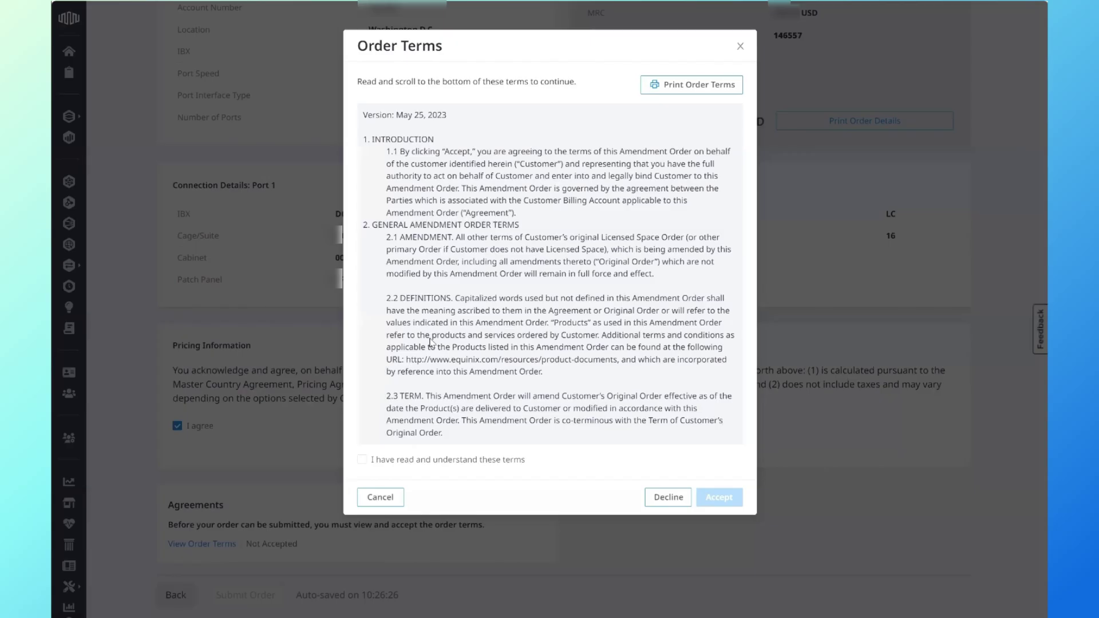
pyautogui.scroll(-2, 422, 434)
pyautogui.click(362, 420)
pyautogui.click(713, 457)
pyautogui.scroll(-1, 704, 459)
pyautogui.click(253, 551)
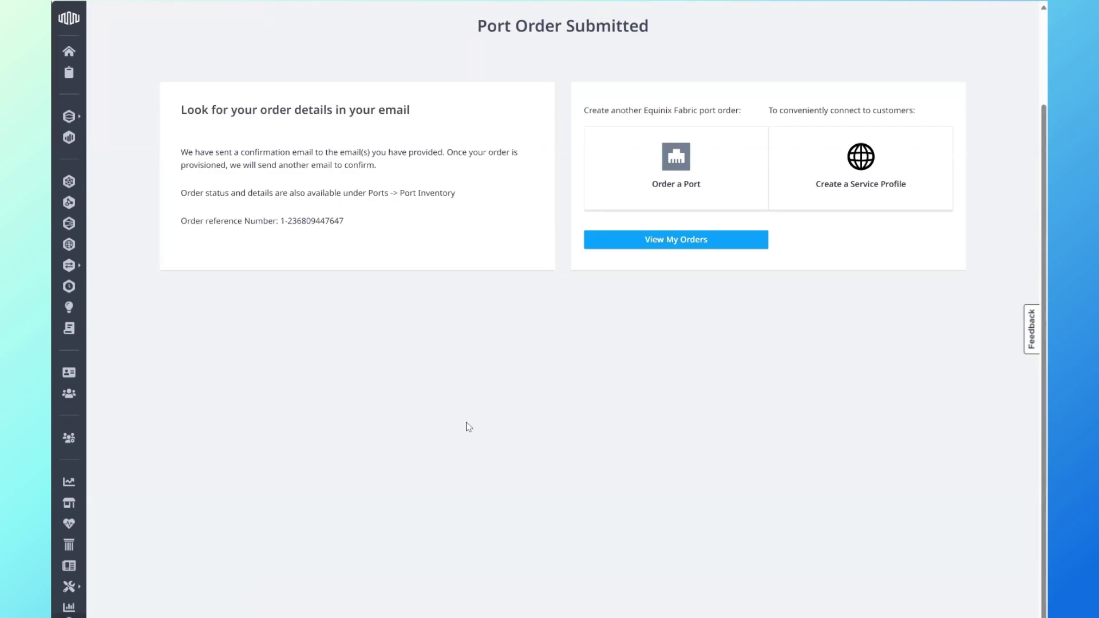